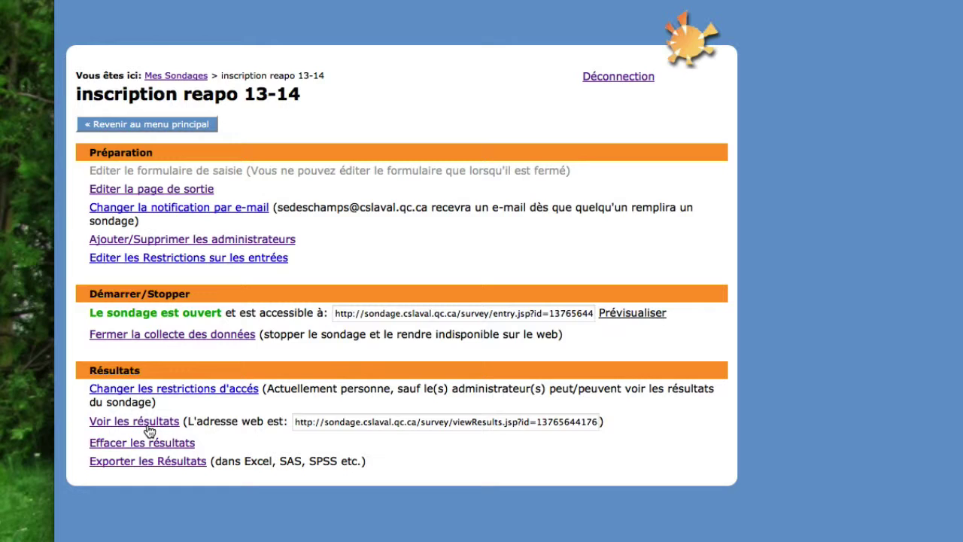
- Open the survey's results summary, display the details of all entries in a widened window and look through them
left_click(149, 427)
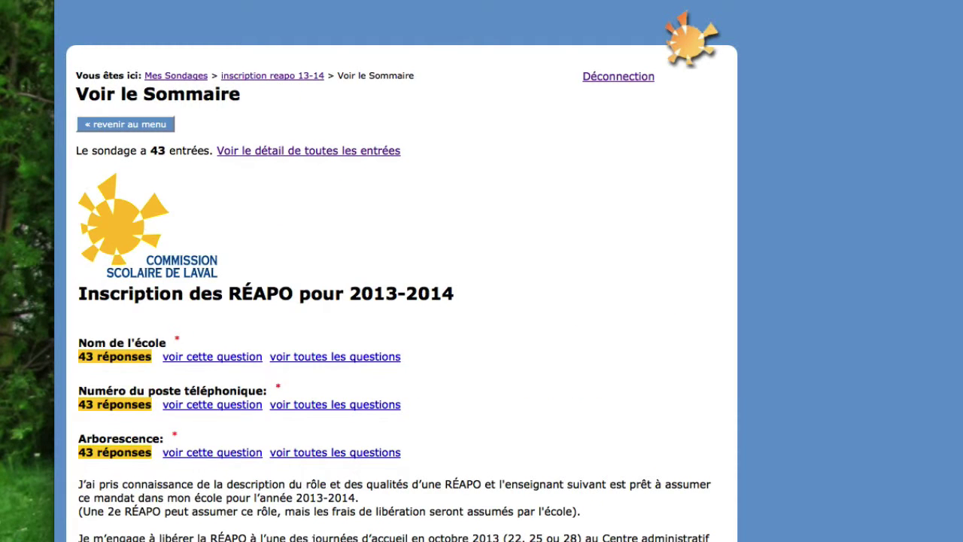
scroll(299, 418, "down", 2)
scroll(298, 418, "up", 2)
left_click(290, 155)
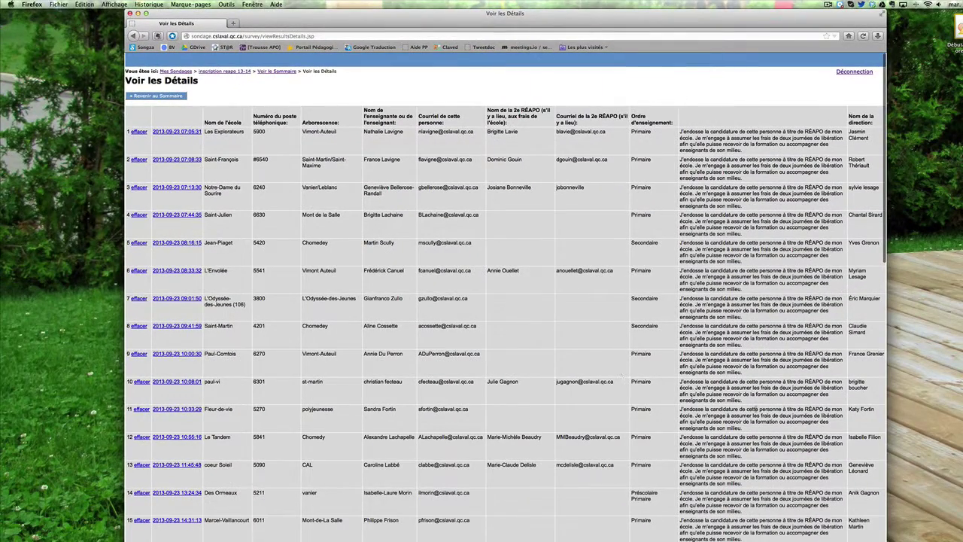
left_click_drag(885, 417, 962, 417)
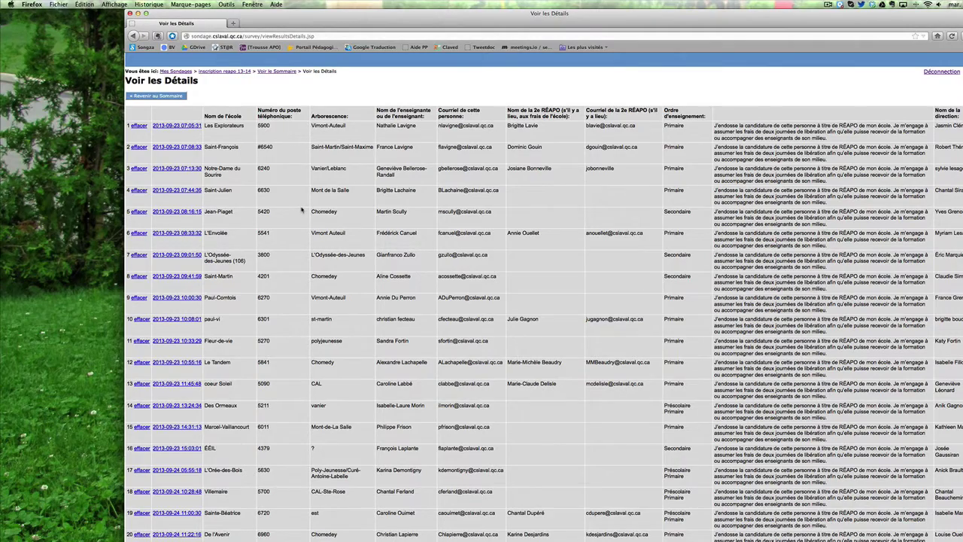
scroll(301, 210, "down", 10)
scroll(301, 210, "up", 10)
- Return to the inscription reapo 13-14 survey and export its results, comma-delimited with questions and labels included
left_click(226, 72)
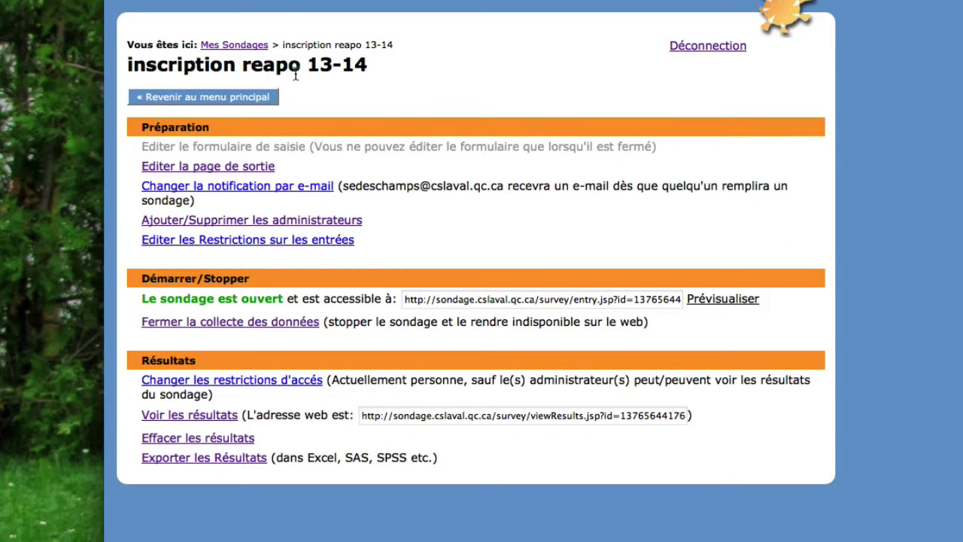
left_click(208, 460)
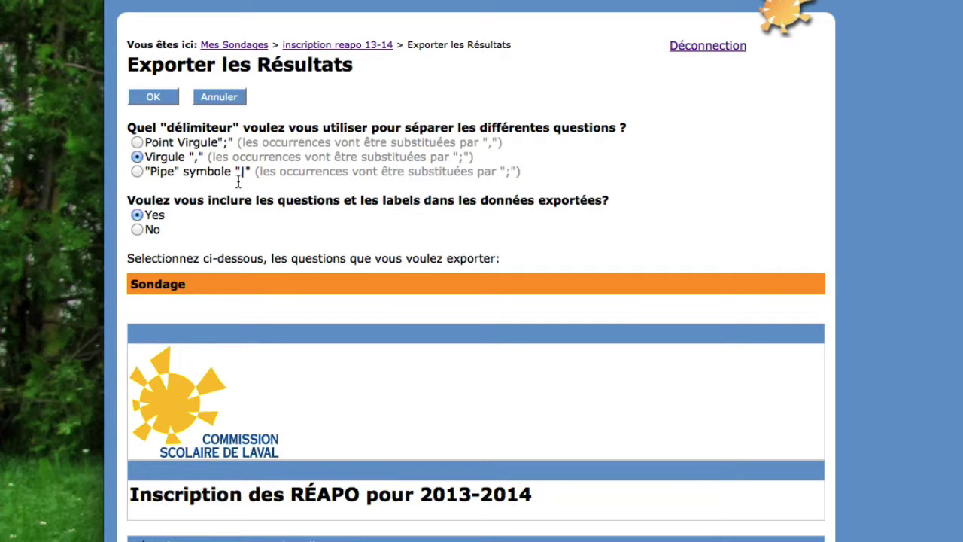
scroll(166, 430, "down", 3)
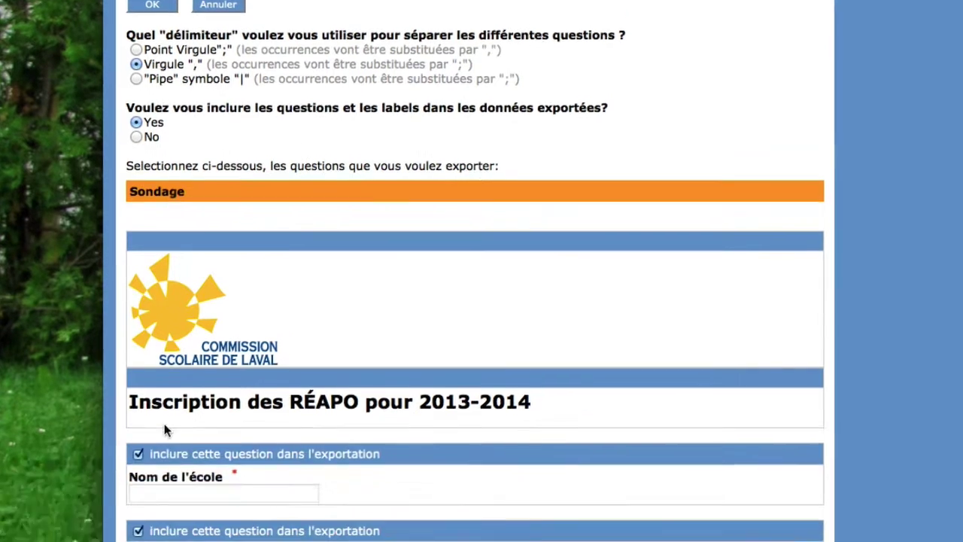
scroll(167, 430, "down", 7)
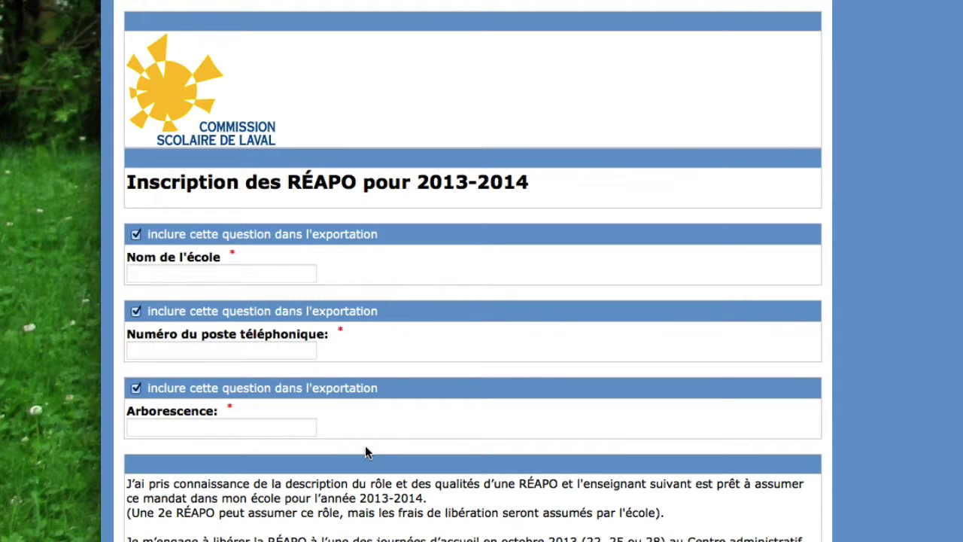
scroll(391, 225, "up", 10)
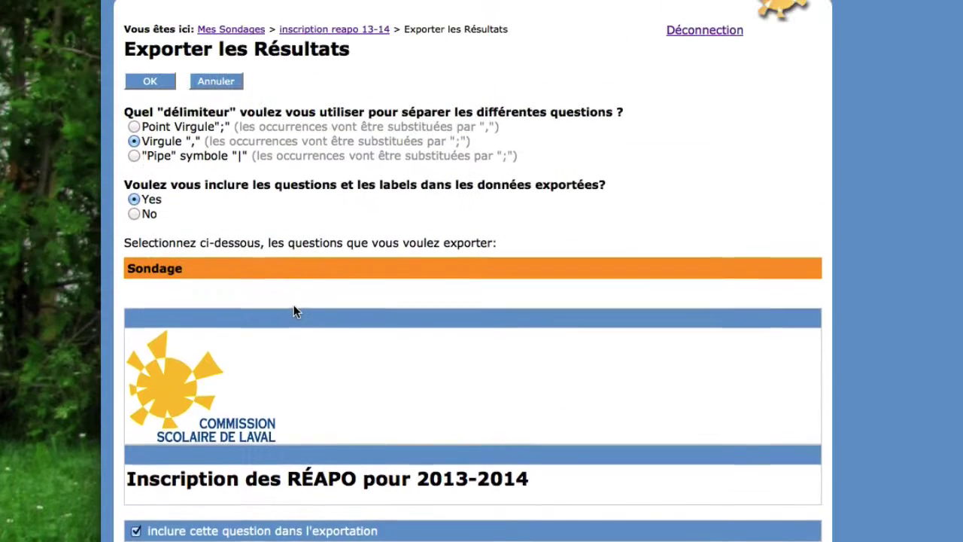
left_click_drag(255, 237, 444, 238)
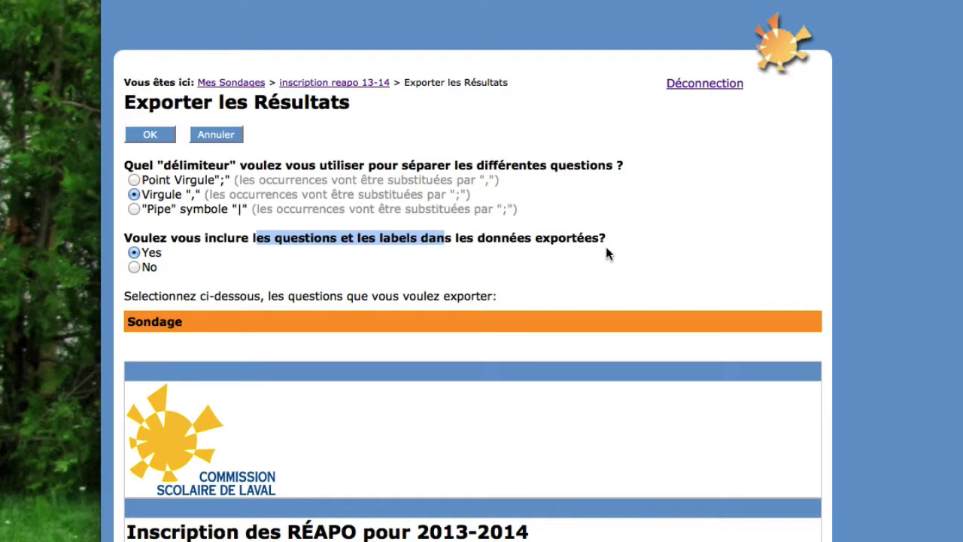
left_click(156, 134)
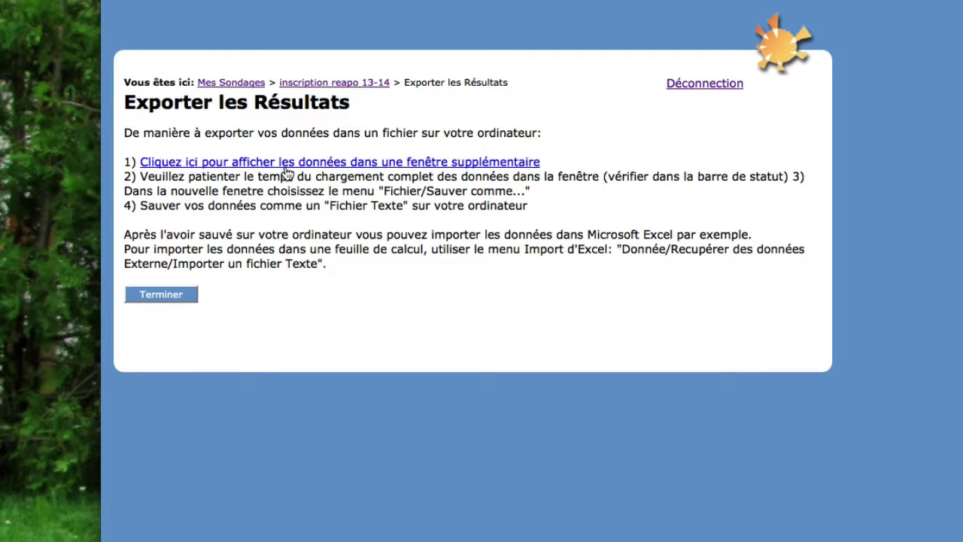
- Display the exported data in a separate window and save it as the text document inscriptions.txt in the Bureau folder
left_click(285, 166)
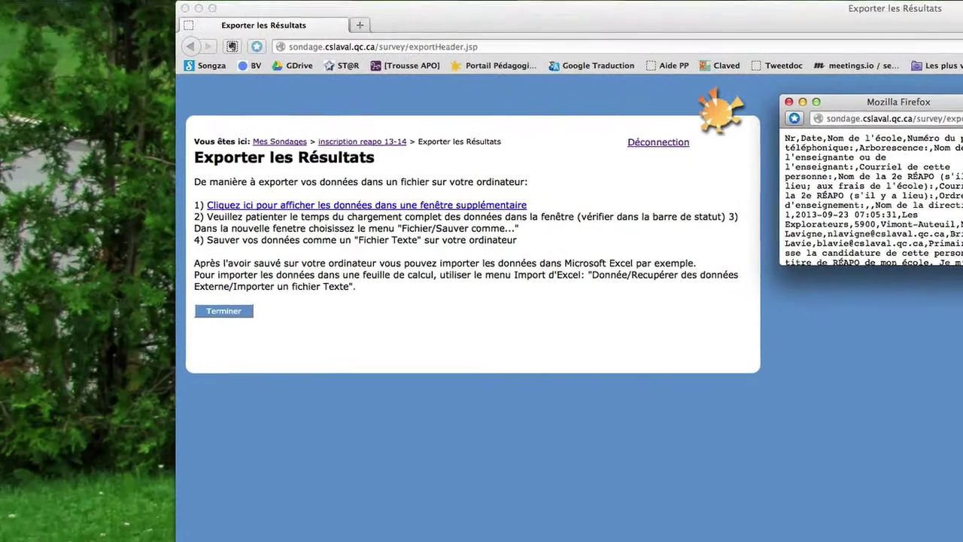
left_click(97, 8)
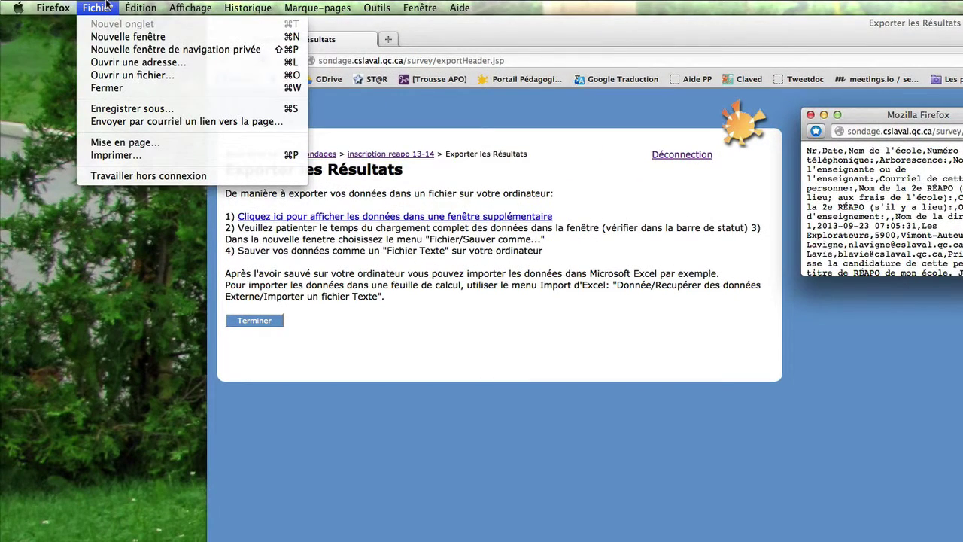
left_click(210, 109)
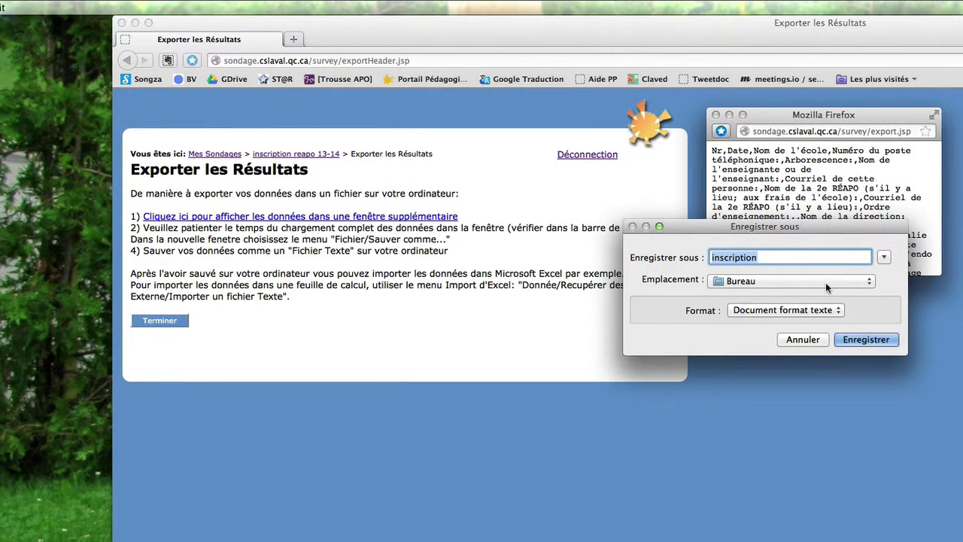
left_click(772, 257)
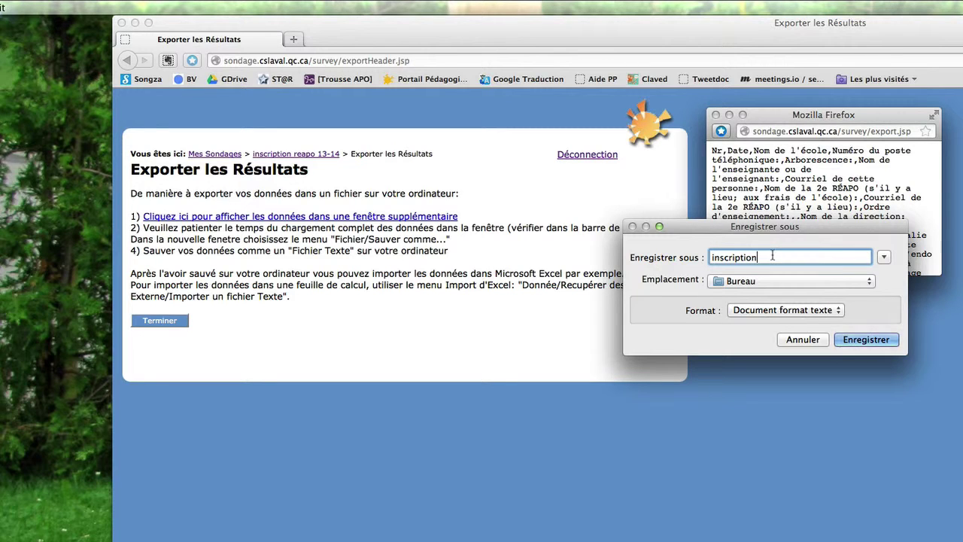
type("s.txt")
left_click(884, 340)
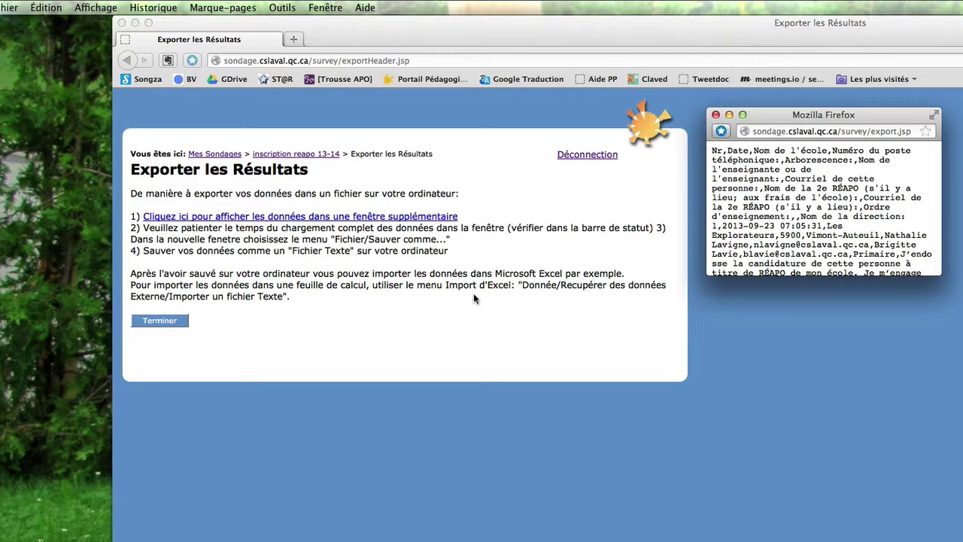
- Switch to Excel and start importing the text file inscriptions.txt from the Bureau folder as external data
left_click(578, 490)
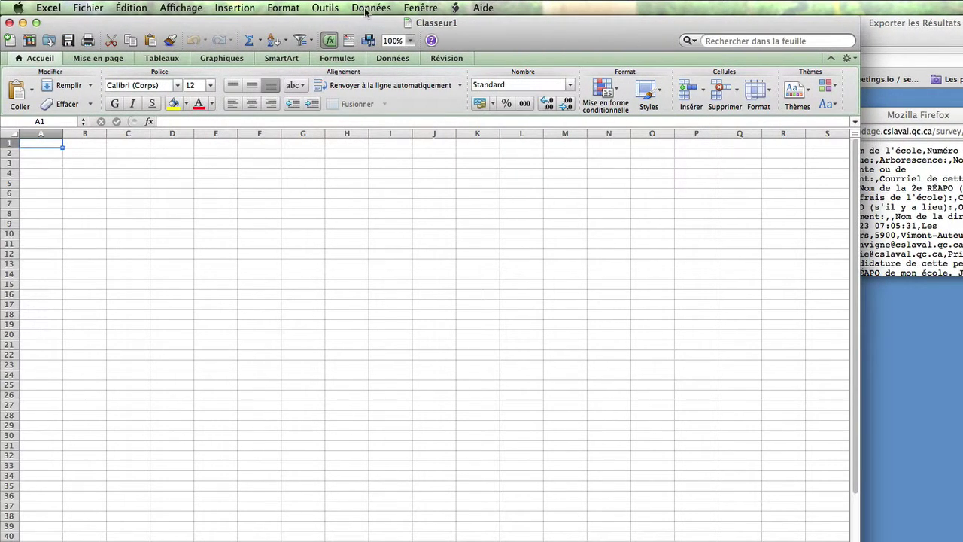
left_click(368, 7)
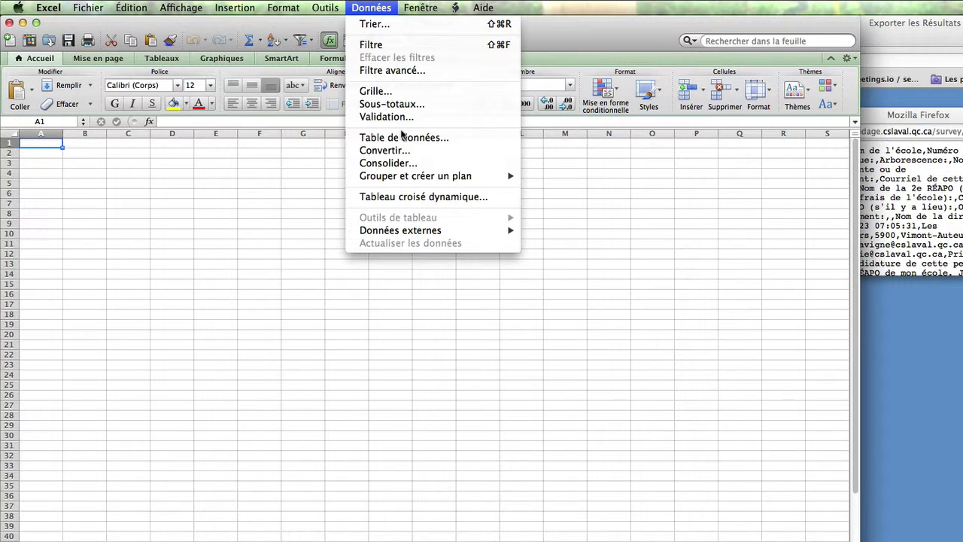
mouse_move(440, 230)
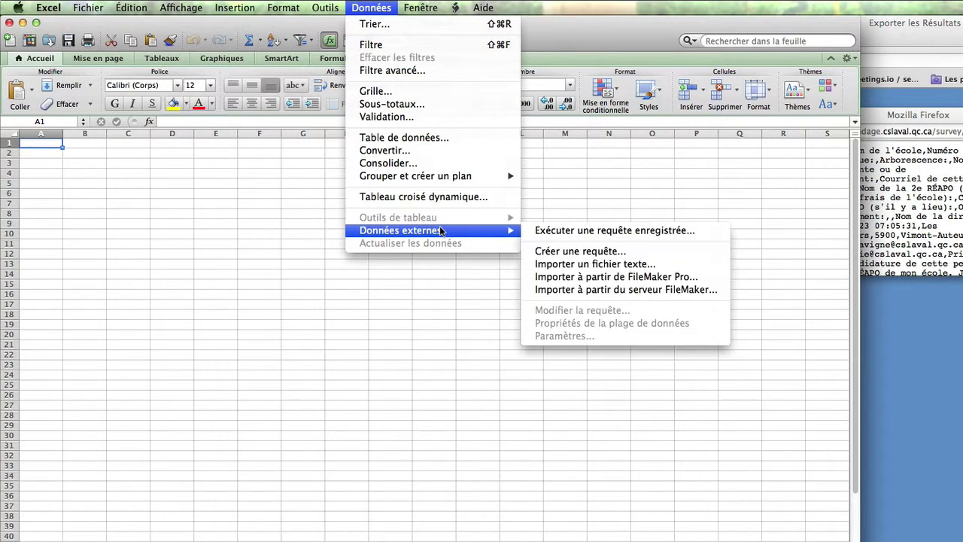
left_click(654, 267)
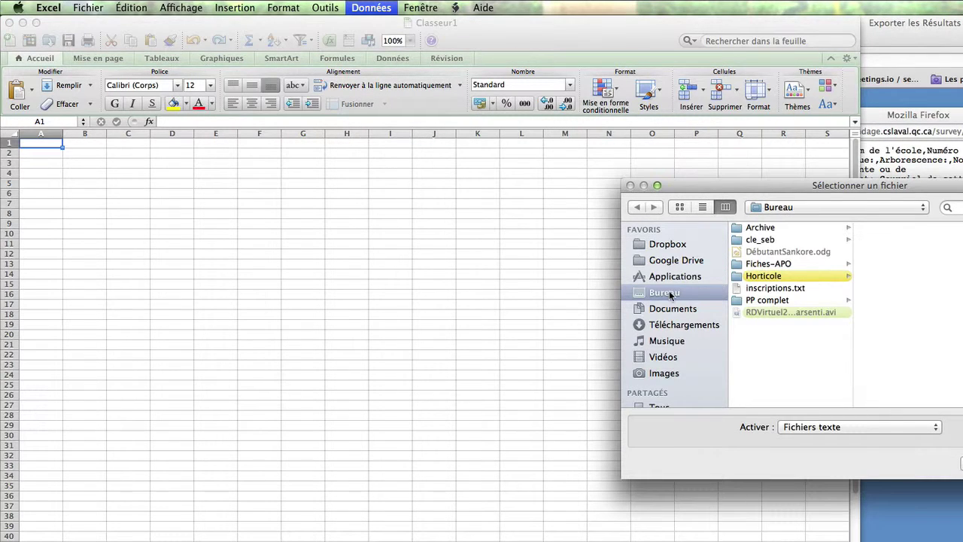
left_click(825, 288)
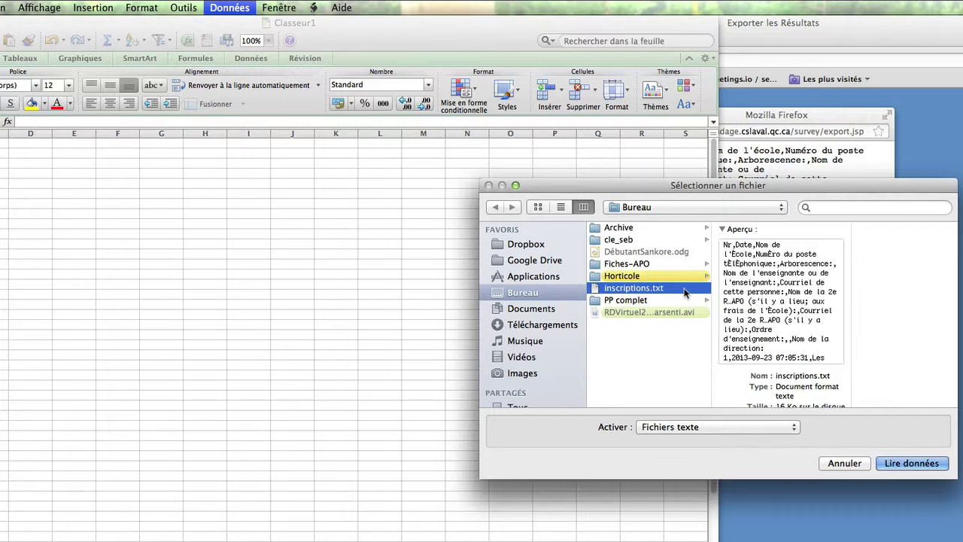
left_click(895, 463)
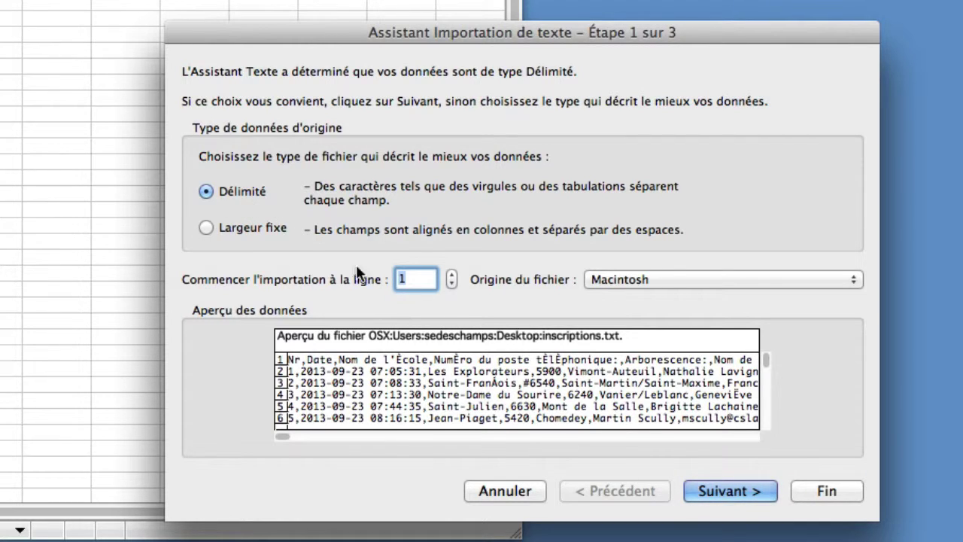
- Set the imported file's origin to Windows (ANSI) and continue to the separator settings
left_click(688, 279)
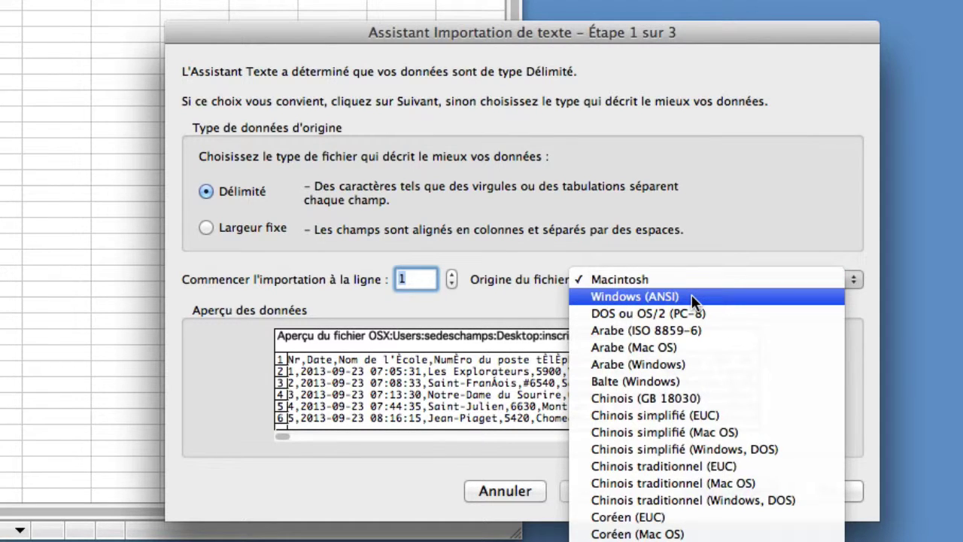
left_click(694, 299)
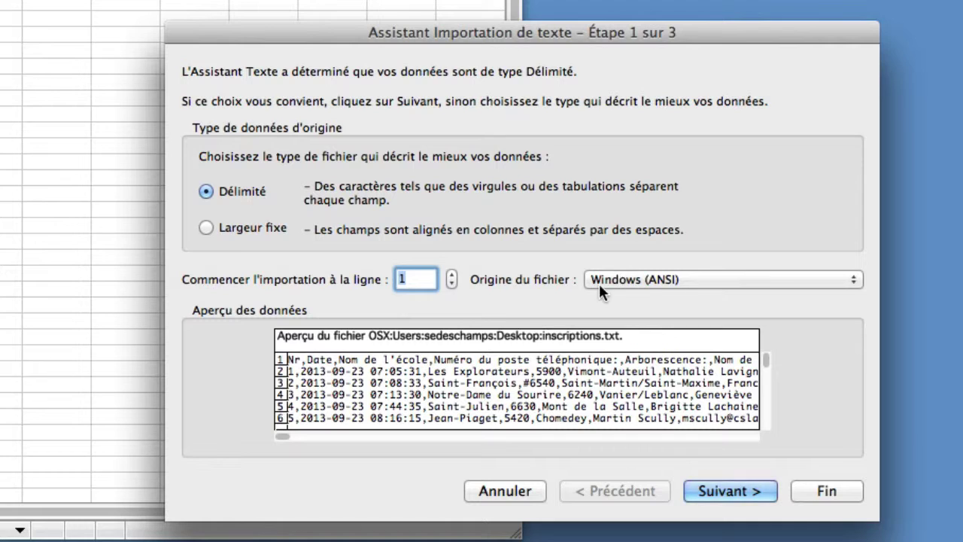
left_click(722, 491)
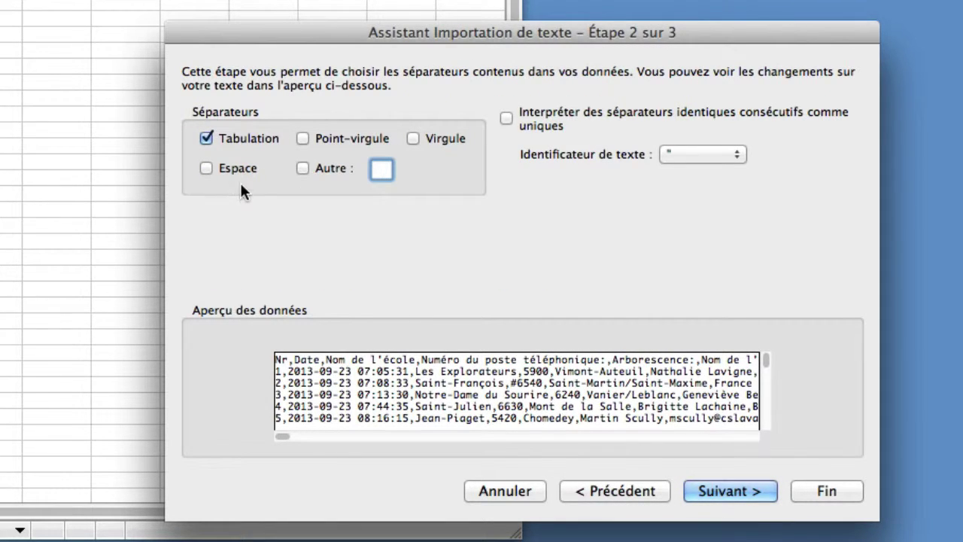
- Use the comma instead of the tab as separator and finish importing the data into the existing sheet at $A$1
left_click(416, 137)
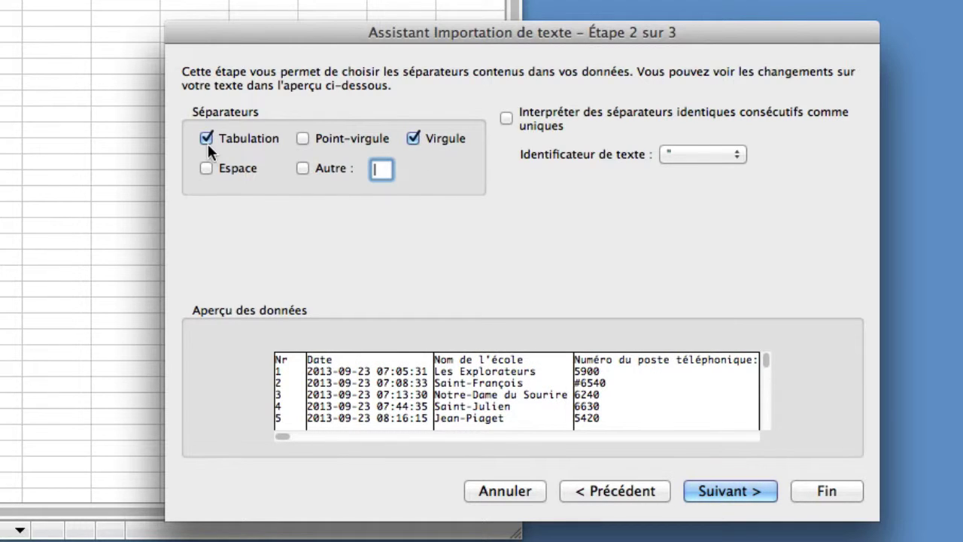
left_click(206, 138)
left_click(831, 492)
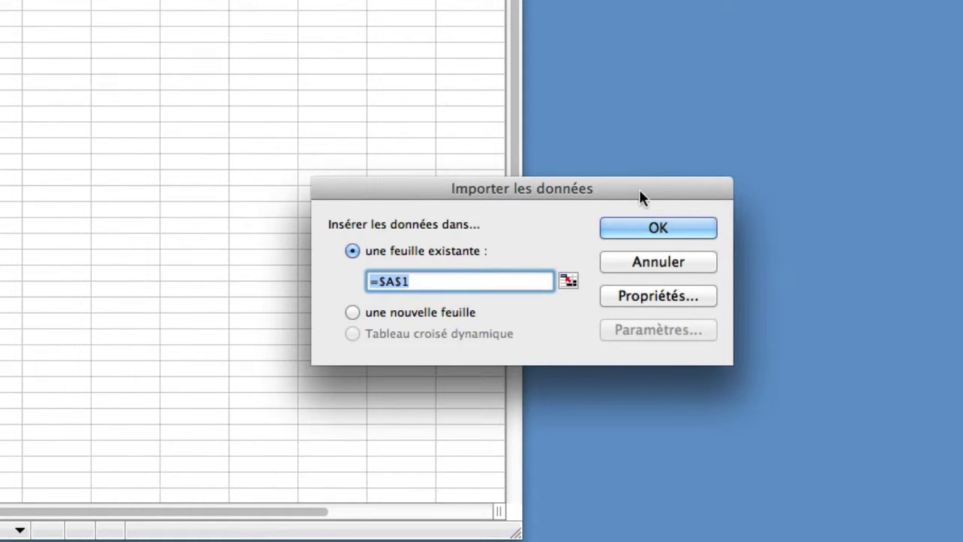
left_click(644, 228)
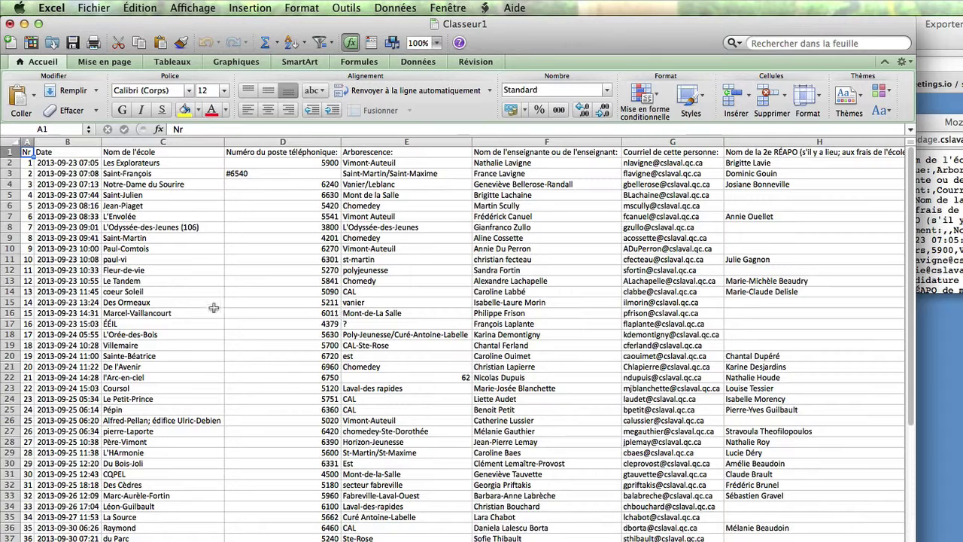
- Examine the imported column headers and data in a widened workbook window, and select the range of responses starting at the Date header
left_click(163, 153)
left_click(248, 153)
left_click(353, 153)
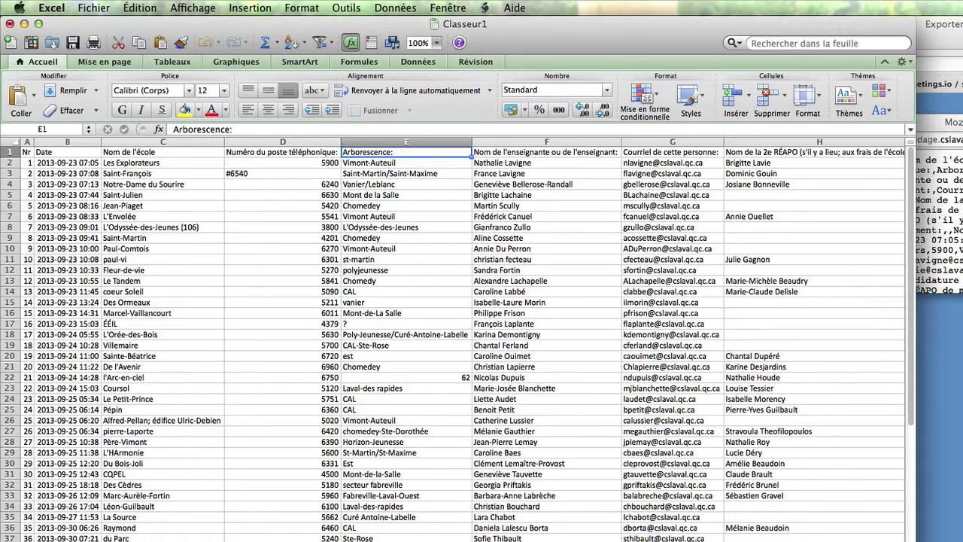
left_click_drag(914, 541, 962, 541)
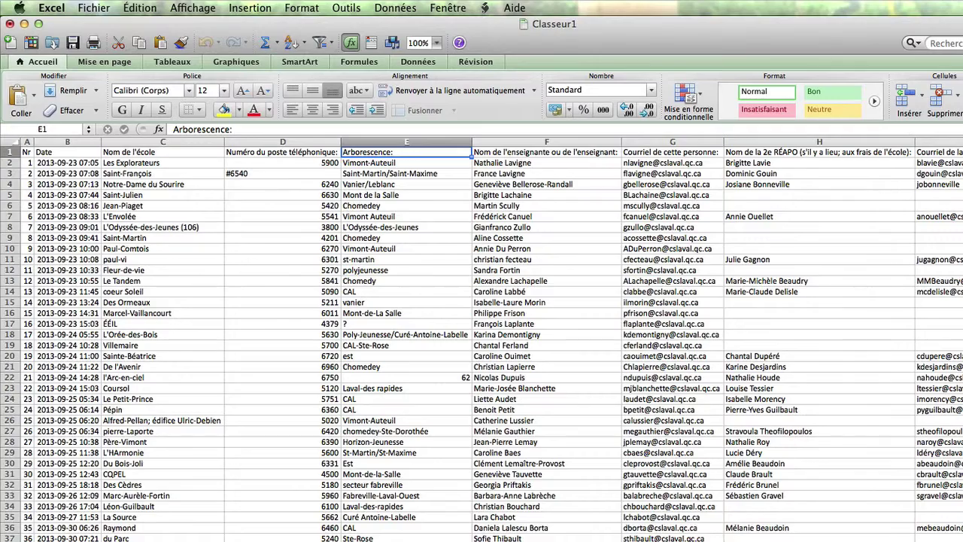
scroll(492, 338, "right", 10)
scroll(492, 338, "left", 10)
left_click_drag(92, 153, 857, 451)
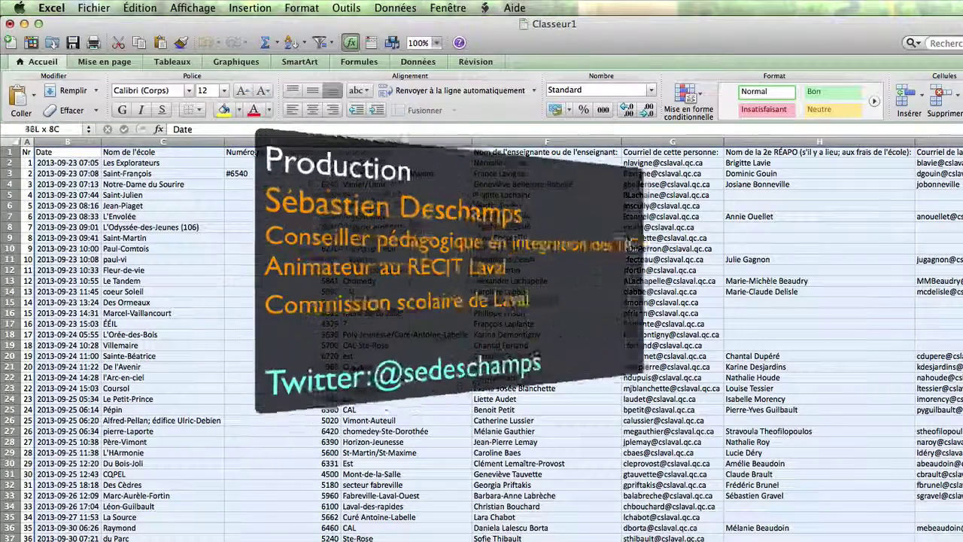